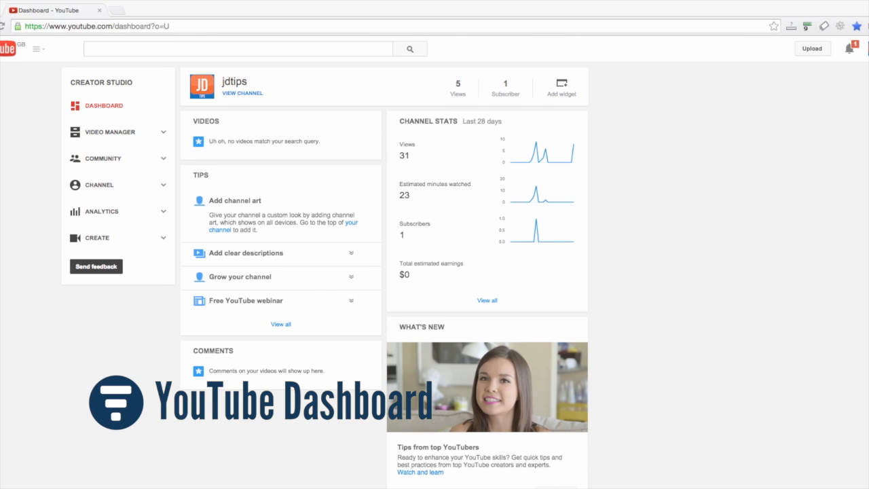
Step: Open Creator Studio from the account menu and start a new video upload
click(867, 48)
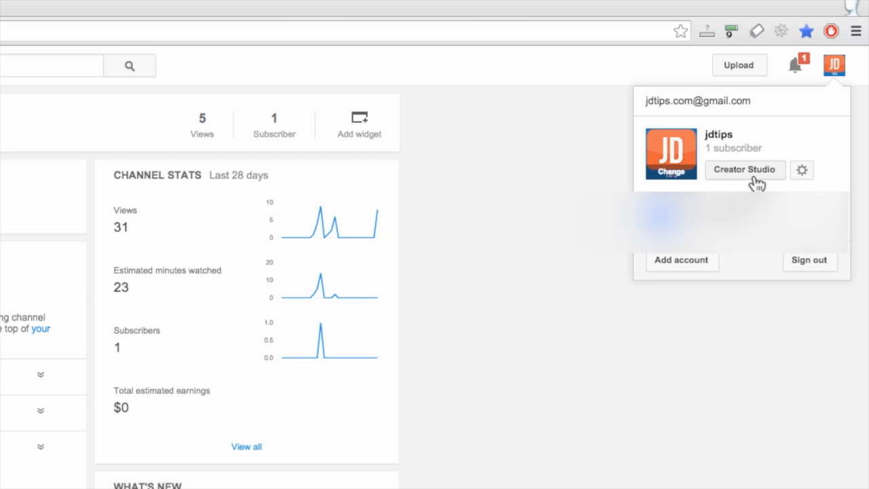
click(750, 171)
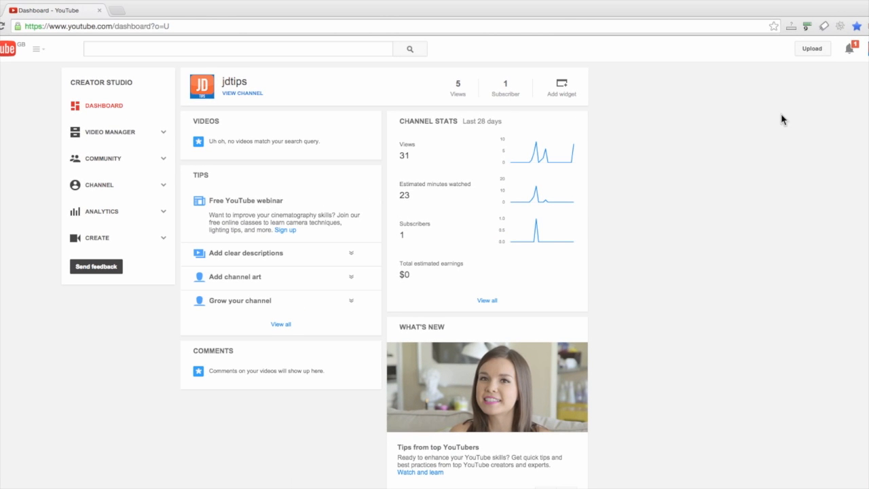
click(817, 48)
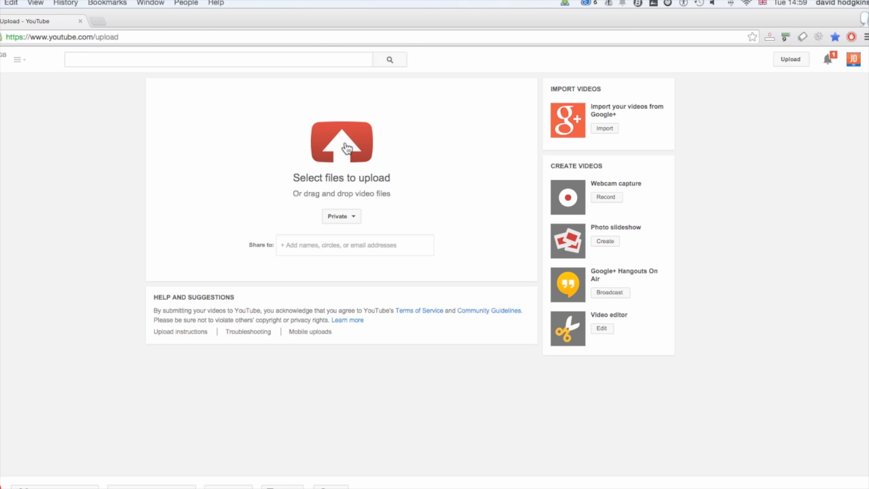
Step: Choose the file JDTips Test Video 1.mov from the TEST VIDEO folder to upload
click(346, 148)
click(218, 265)
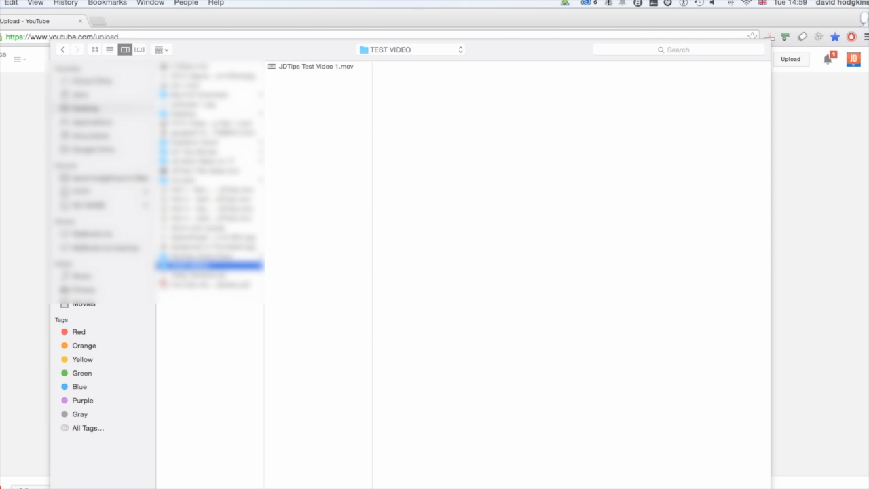
double_click(315, 66)
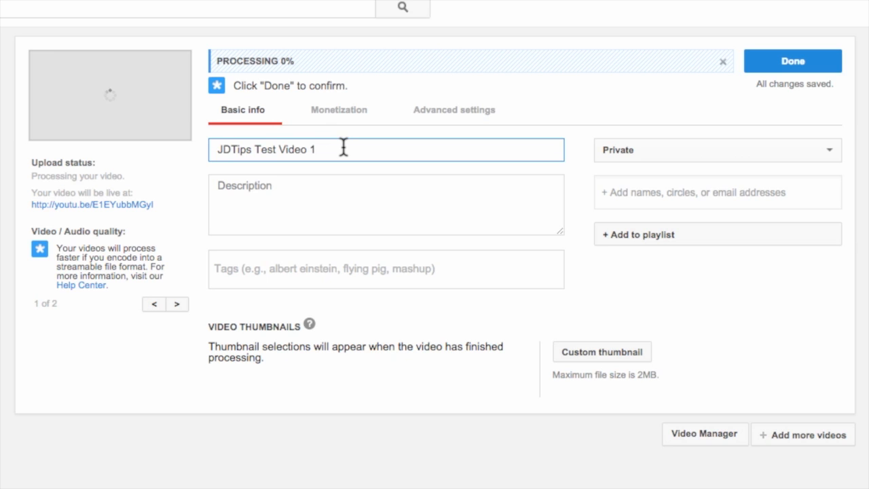
Step: Replace the video title with 'The Phantom 2 RC Quadcopter Drone from DJI – Full Review with Phantom 2 Quadcopter Footage'
drag(343, 147, 216, 147)
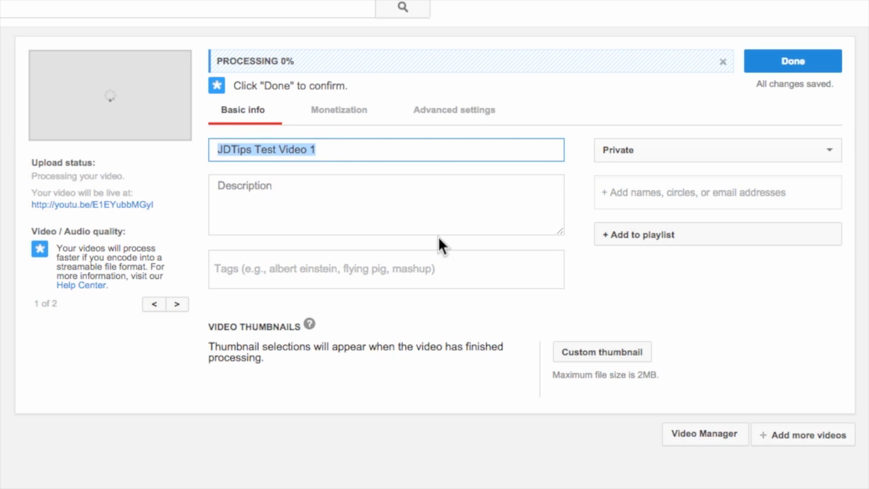
key(BackSpace)
key(ctrl+v)
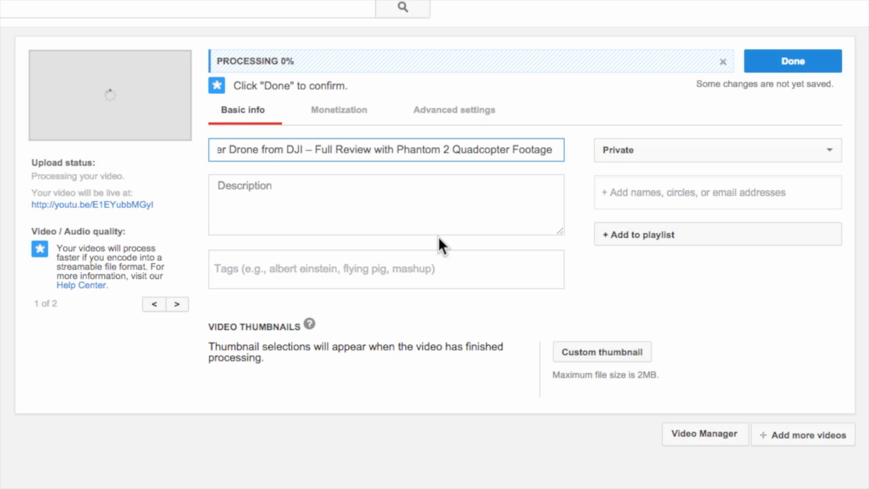
Step: Read through the full length of the new title
click(276, 149)
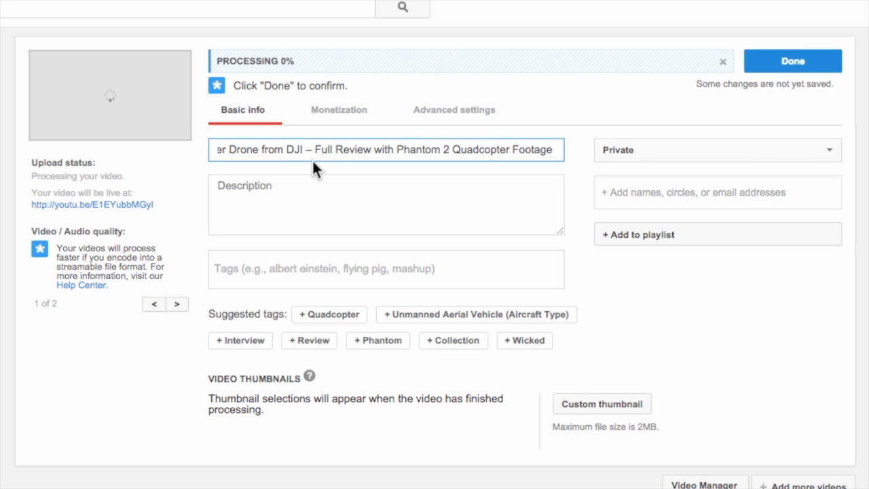
key(Left)
key(Left)
key(Left)
key(Left)
key(Left)
key(Left)
key(Left)
key(Left)
key(Left)
key(Left)
key(Left)
key(Left)
key(Left)
key(Left)
key(Left)
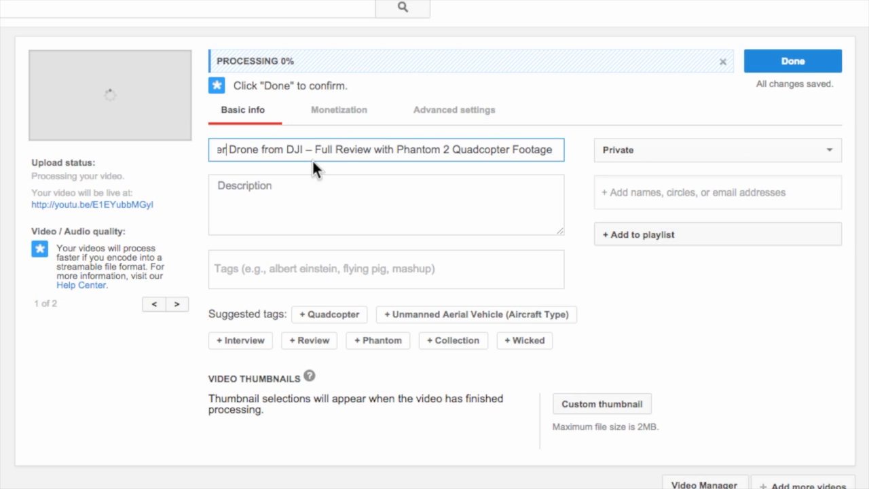
key(Left)
key(Left)
key(Left)
key(Left)
key(Left)
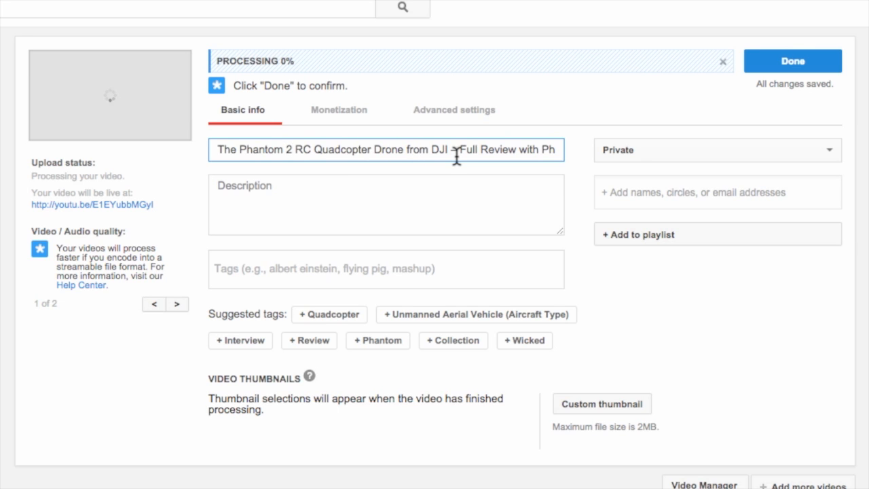
key(Right)
key(Right)
key(Right)
key(Right)
key(Right)
key(Right)
key(Right)
key(Right)
key(Right)
key(Right)
key(Right)
key(Right)
key(Right)
key(Right)
key(Right)
key(Right)
key(Right)
key(Right)
key(Right)
key(Right)
key(End)
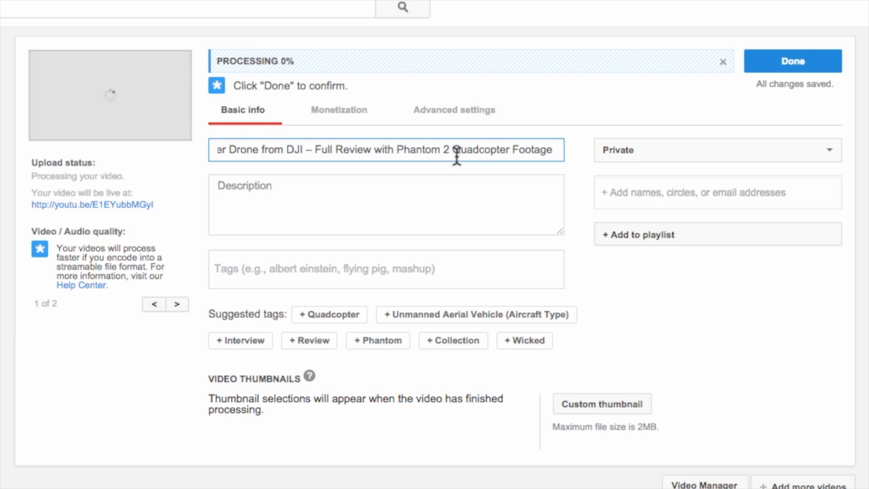
key(Home)
Step: Examine the title's keyword phrases such as Phantom 2, RC Quadcopter and Drone
drag(239, 151, 370, 151)
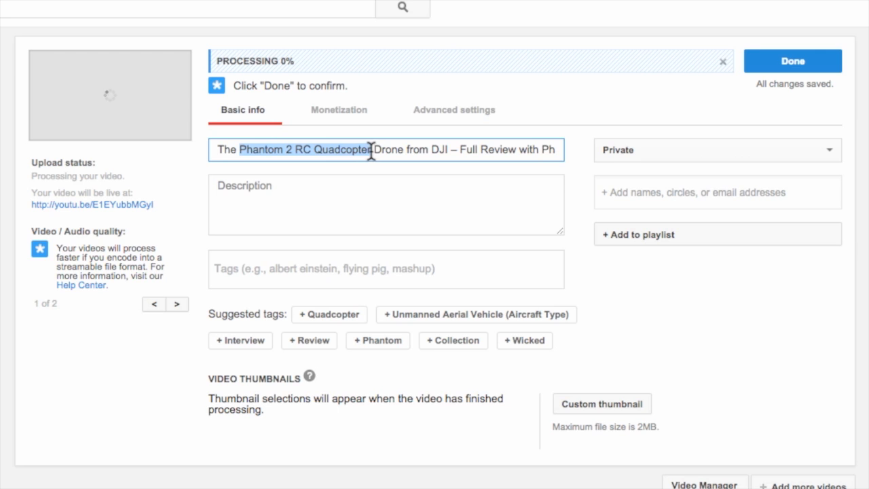
click(512, 148)
drag(543, 149, 510, 162)
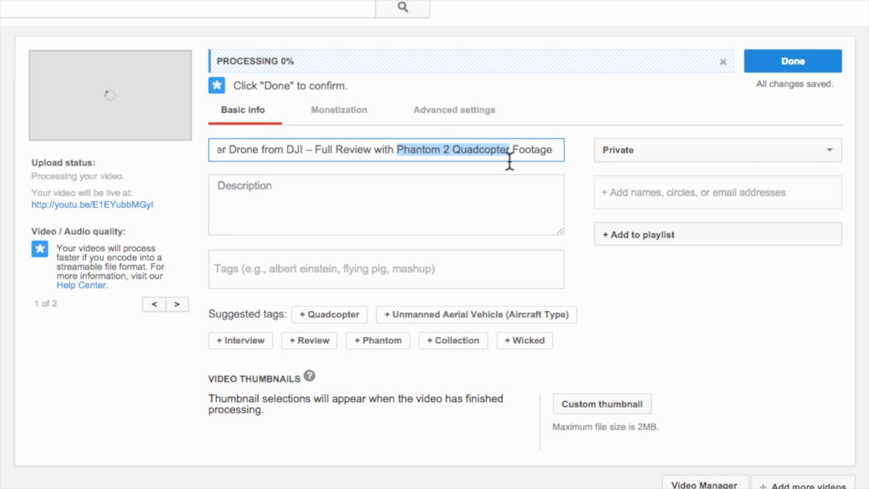
click(323, 151)
key(ctrl+Left)
key(ctrl+Left)
key(ctrl+Left)
key(ctrl+Left)
key(ctrl+Left)
key(ctrl+Left)
key(ctrl+Left)
key(ctrl+Left)
key(ctrl+Left)
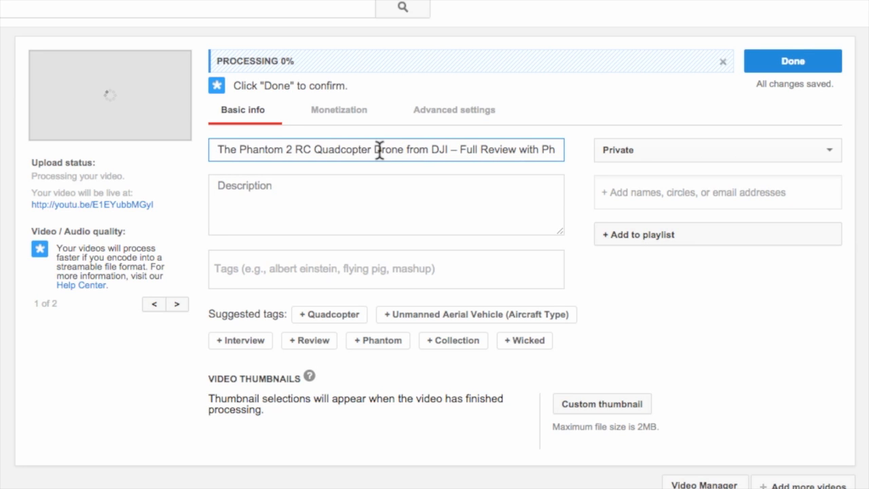
drag(374, 150, 402, 151)
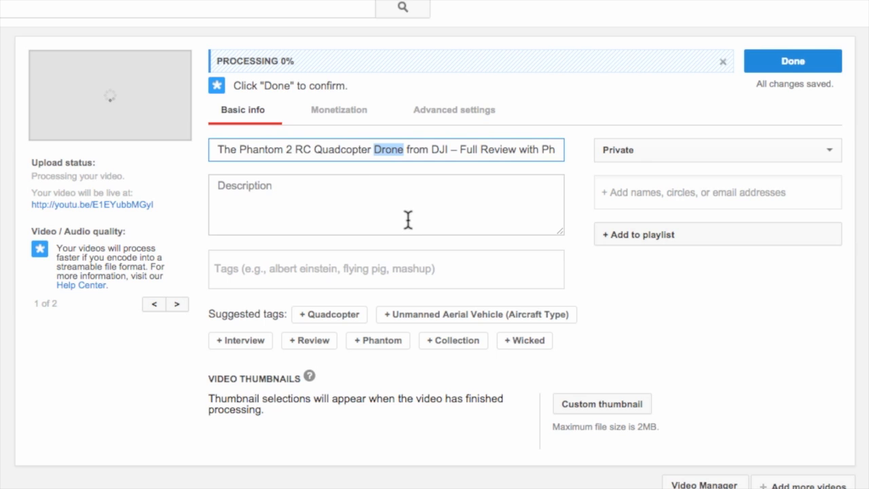
click(341, 149)
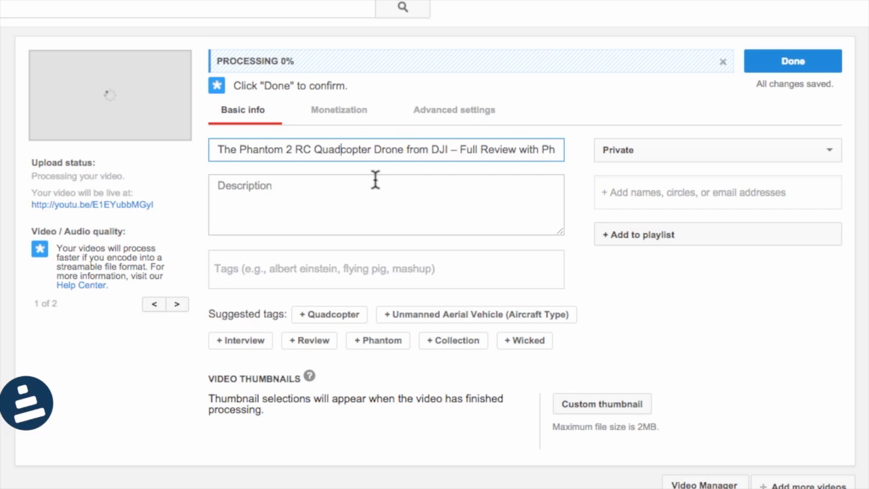
Step: Paste the prepared review text with links into the description and enlarge the description box
click(375, 180)
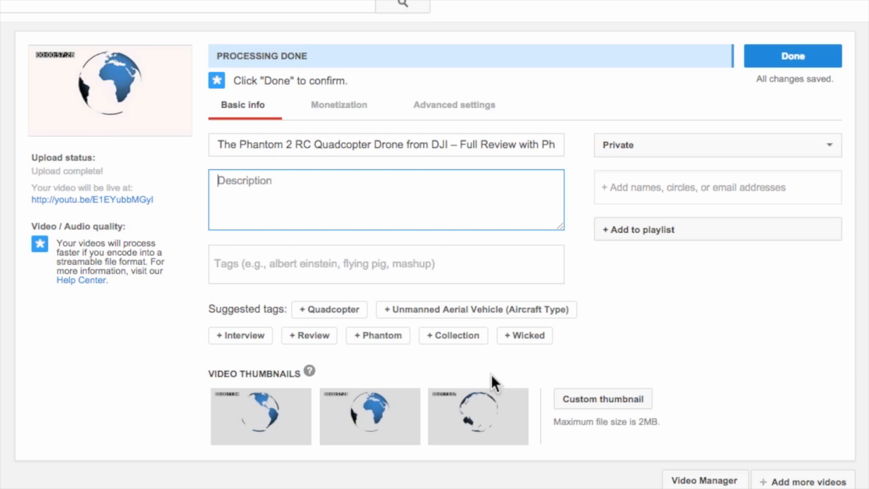
key(ctrl+v)
scroll(442, 221, up, 3)
scroll(442, 221, up, 5)
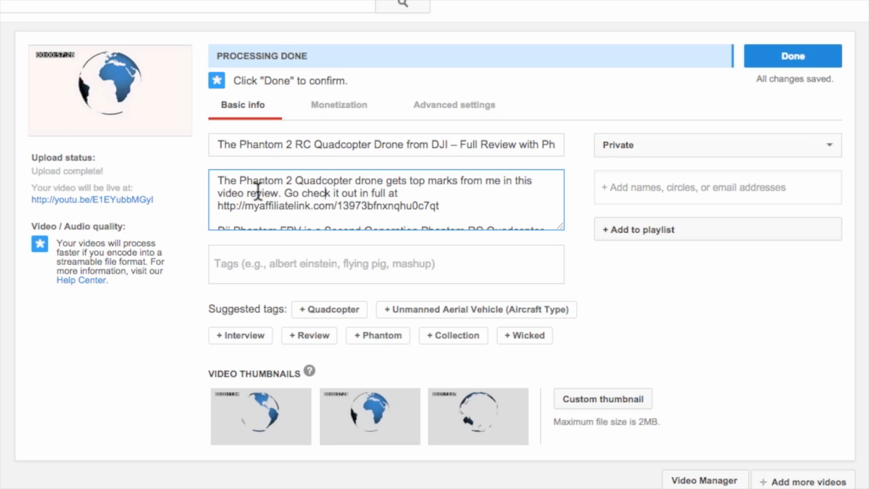
drag(561, 226, 576, 487)
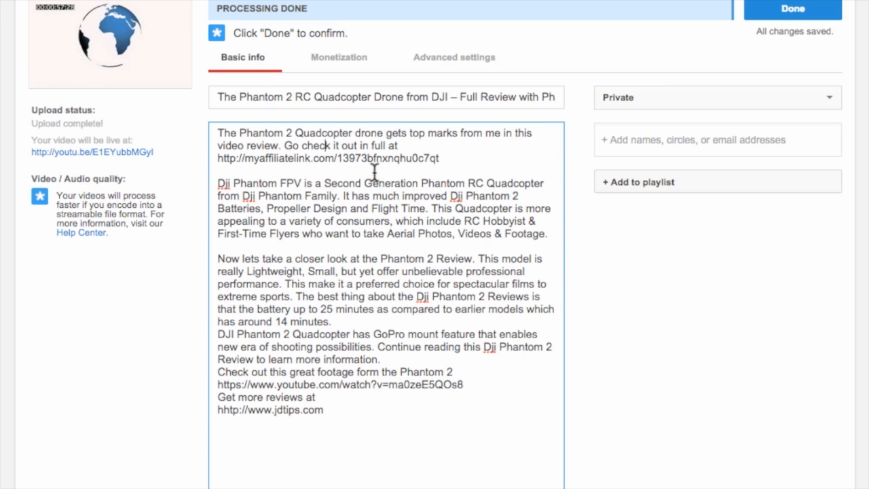
Step: Insert blank lines in the description to separate its paragraphs and link sections
drag(217, 157, 447, 159)
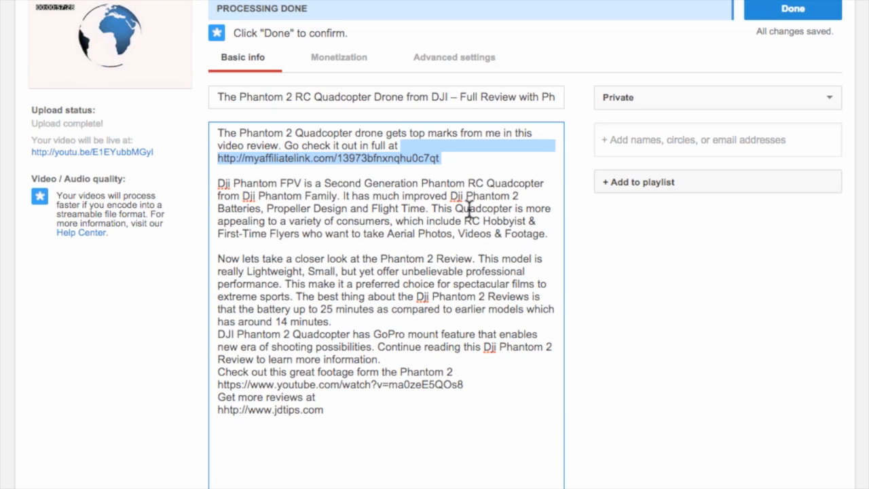
click(343, 346)
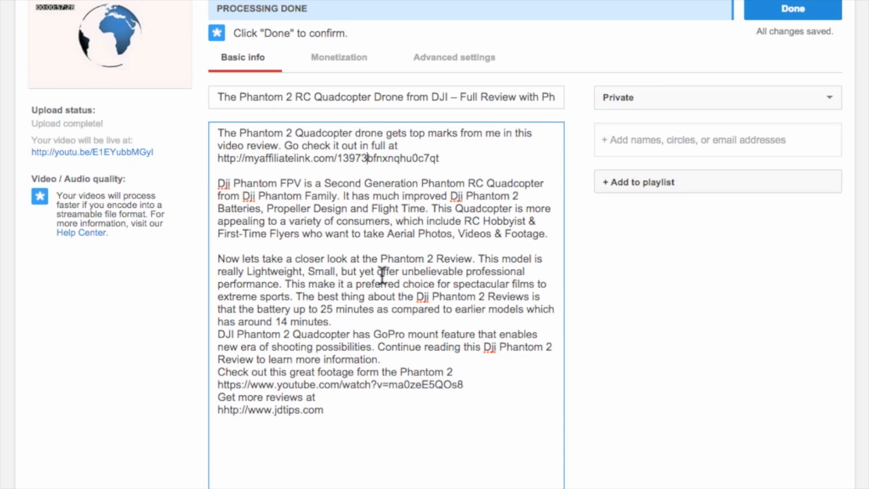
click(354, 321)
key(Return)
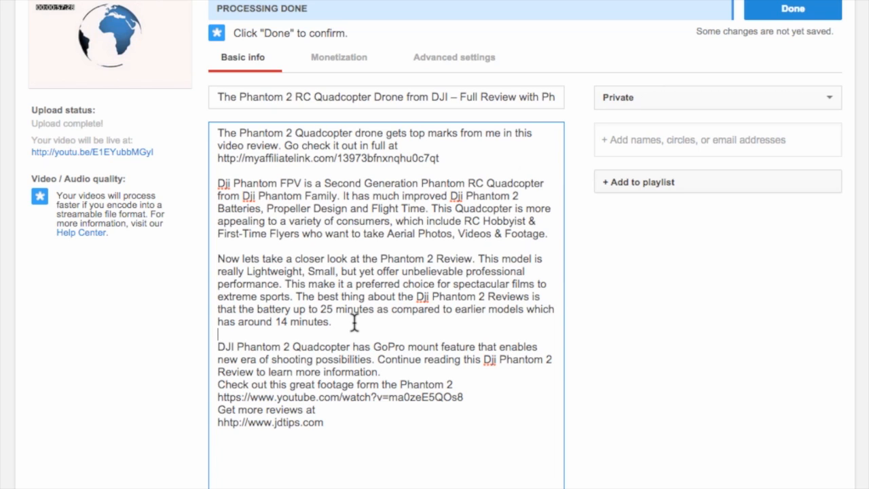
click(406, 372)
key(Return)
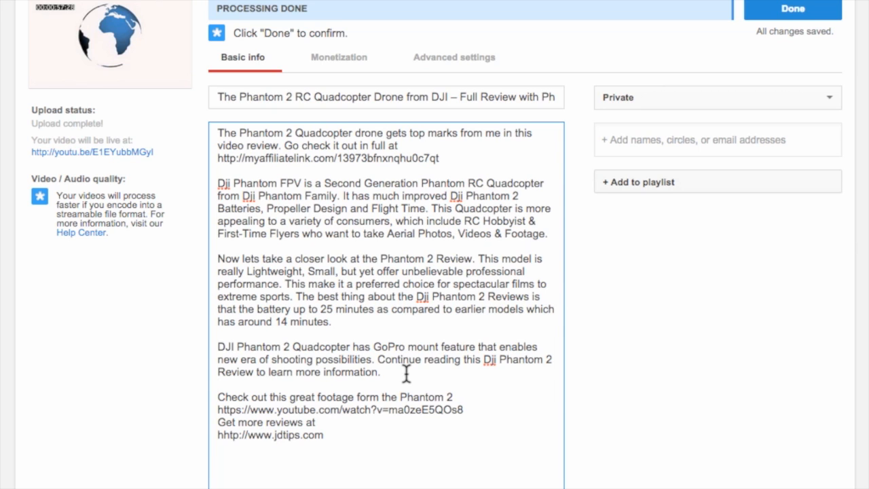
key(Return)
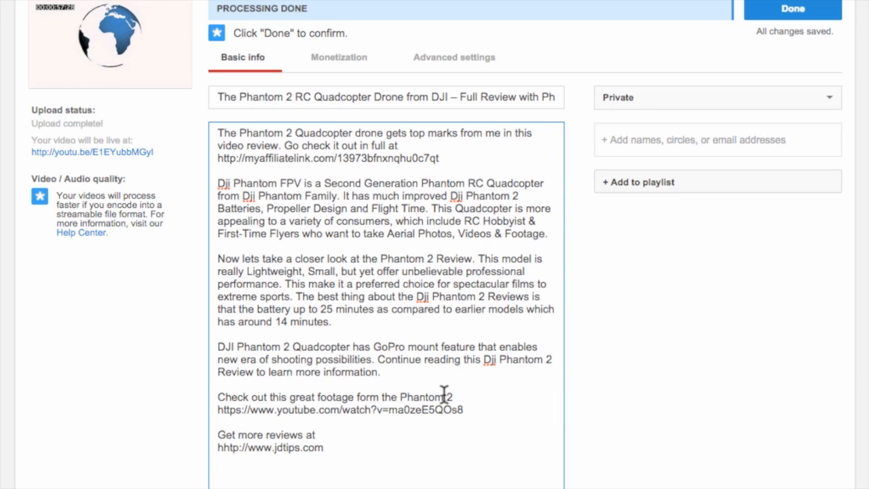
Step: Correct the 'hhttp' typo in the jdtips.com link at the end of the description
drag(222, 407, 464, 407)
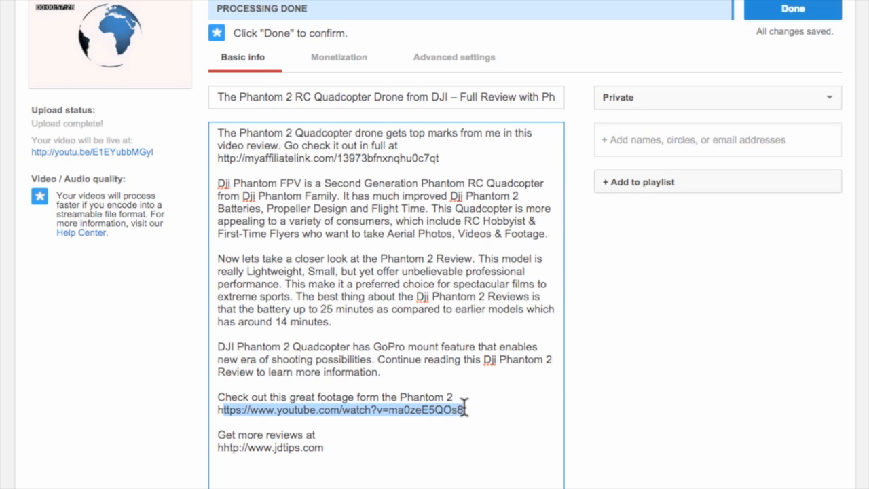
click(468, 411)
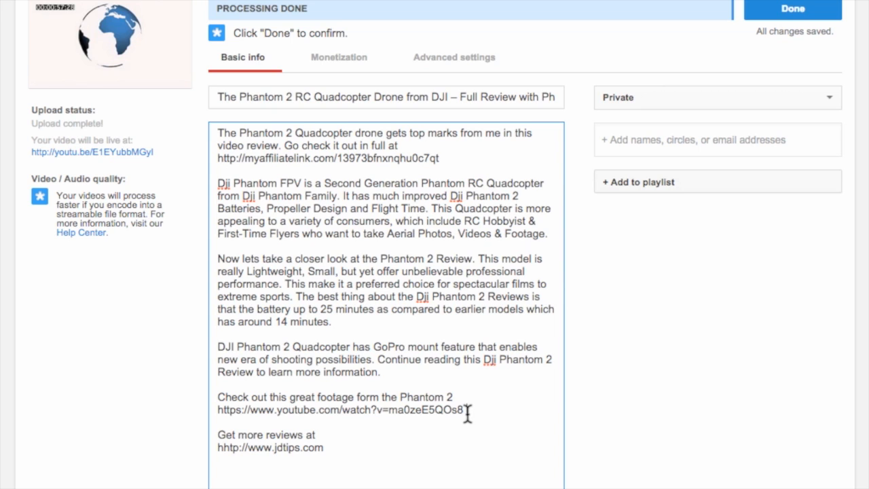
click(221, 447)
key(BackSpace)
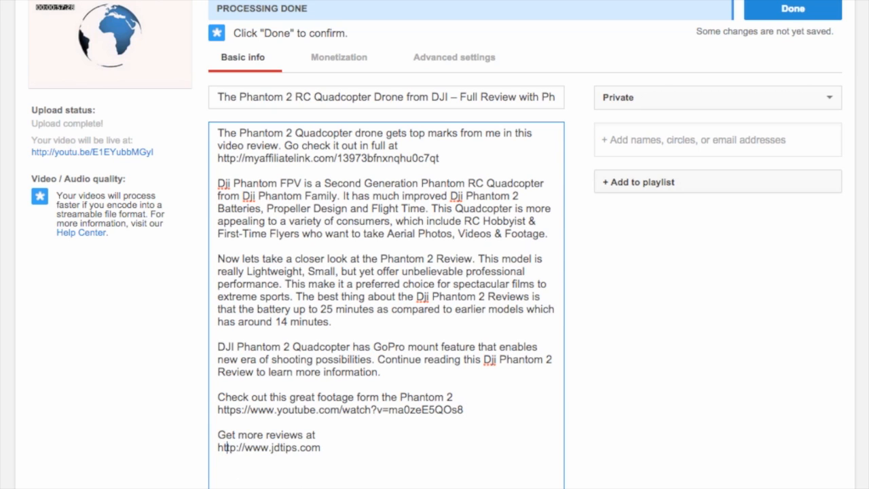
click(345, 450)
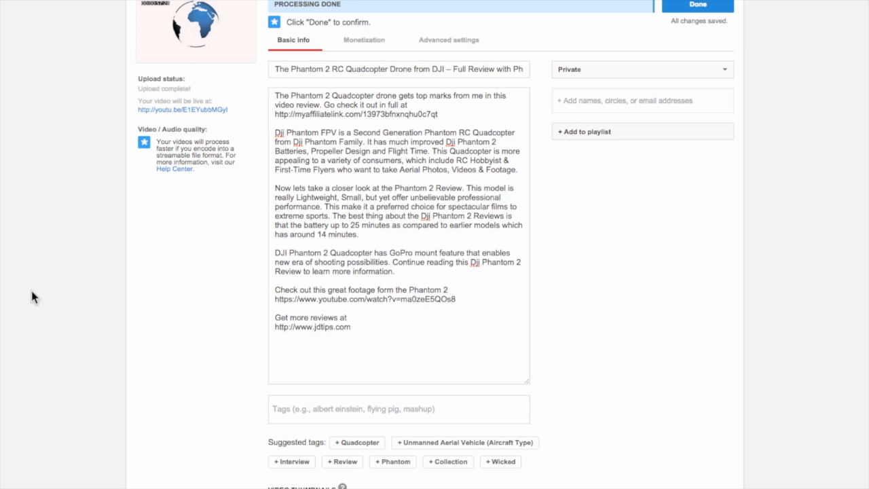
Step: Copy 'Phantom 2' and 'RC Quadcopter' from the title and add them as tags
drag(292, 68, 334, 69)
key(ctrl+c)
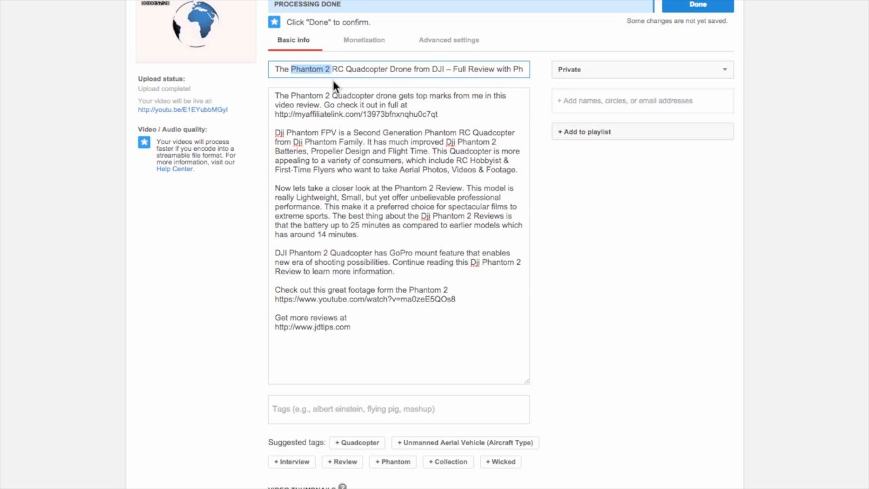
click(290, 402)
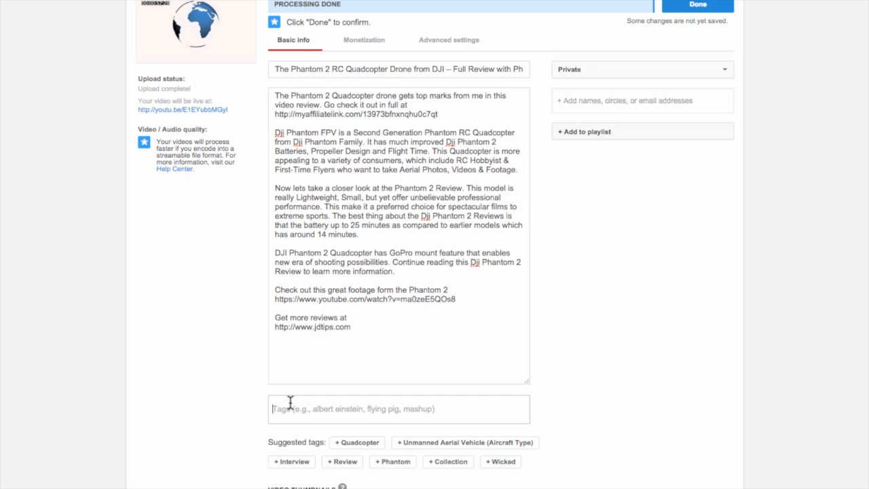
key(ctrl+v)
key(Return)
drag(332, 69, 388, 68)
key(ctrl+c)
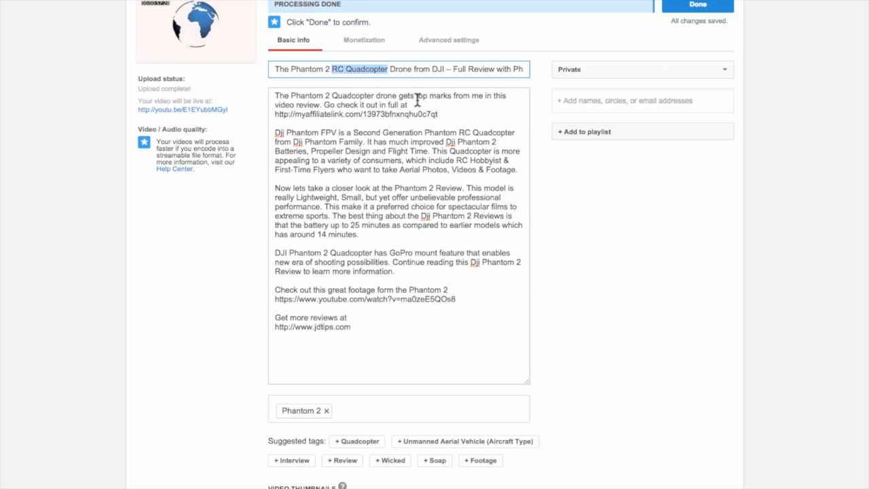
click(376, 411)
key(ctrl+v)
key(Return)
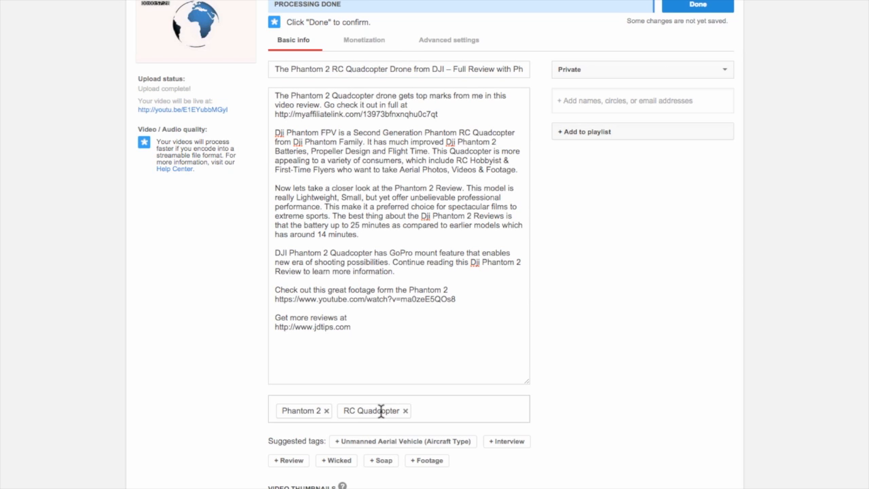
Step: Copy 'Drone' and 'DJI' from the title and add them as tags
drag(389, 69, 411, 68)
key(ctrl+c)
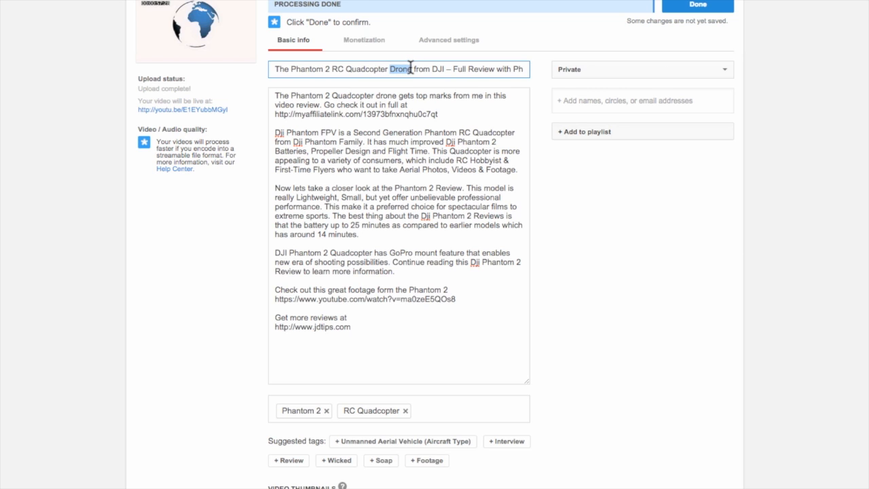
click(444, 414)
key(ctrl+v)
key(Return)
drag(432, 69, 445, 69)
key(ctrl+c)
click(475, 410)
key(ctrl+v)
key(Return)
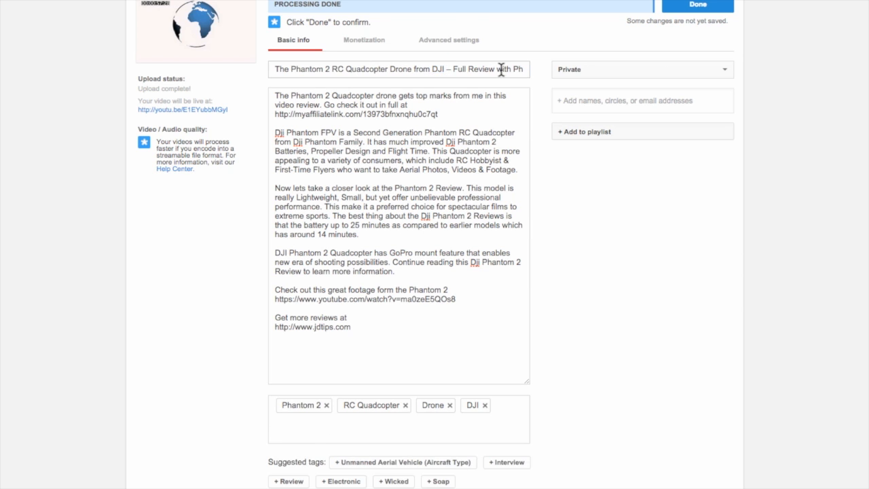
scroll(474, 468, down, 1)
click(404, 399)
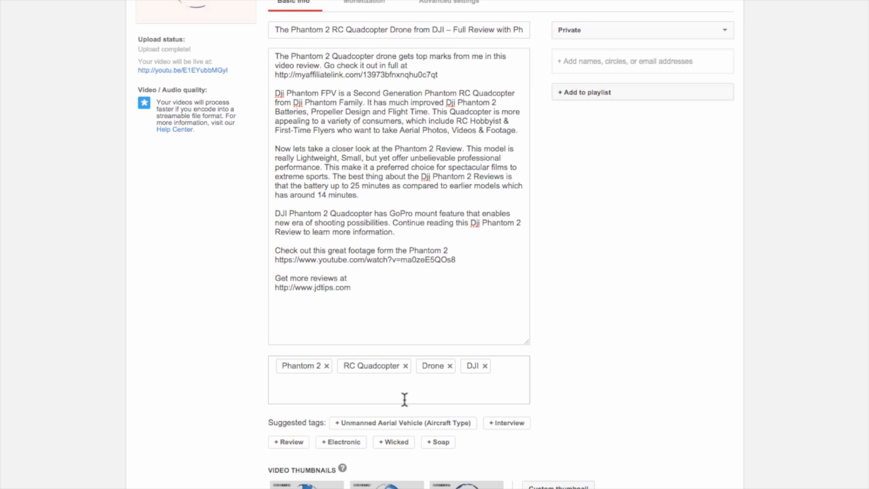
Step: Add 'Review' as a tag
text(Review)
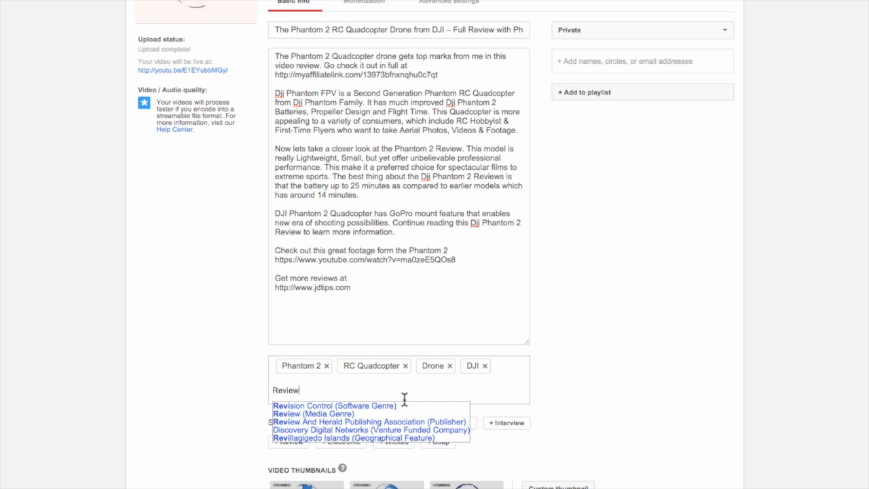
key(Return)
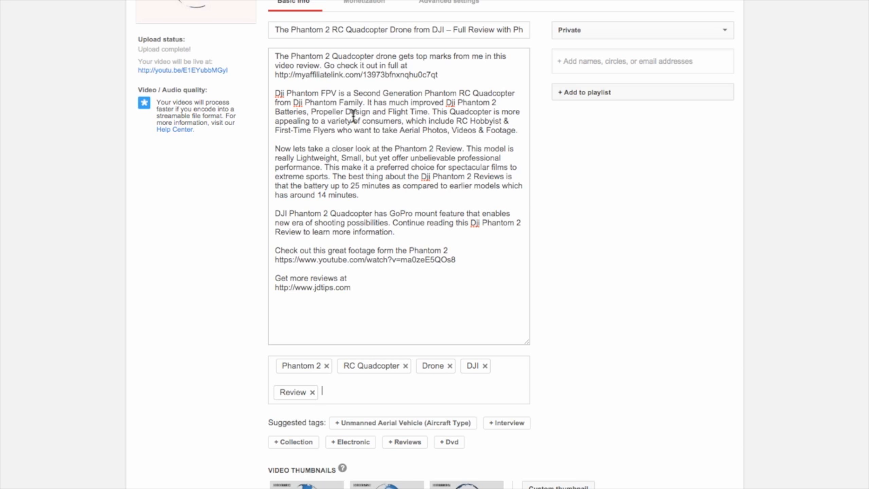
Step: Copy 'Aerial Photos' from the description and add it as a tag
drag(312, 111, 372, 111)
click(397, 112)
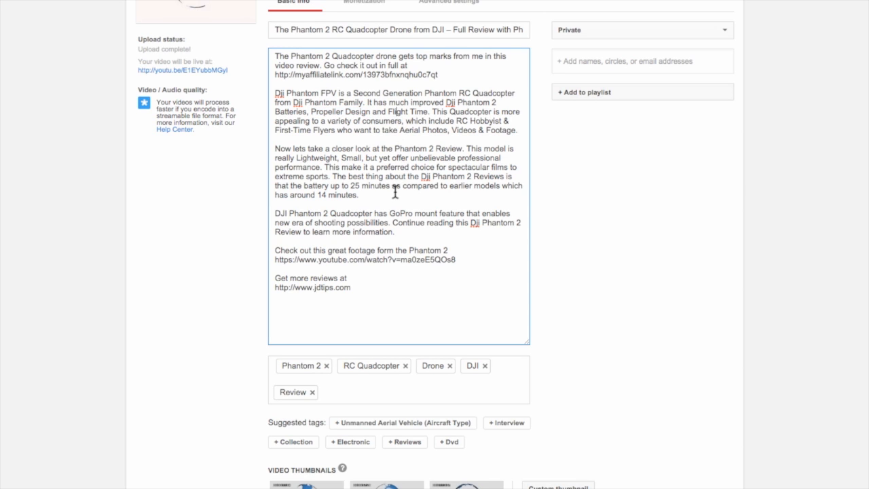
drag(400, 129, 446, 135)
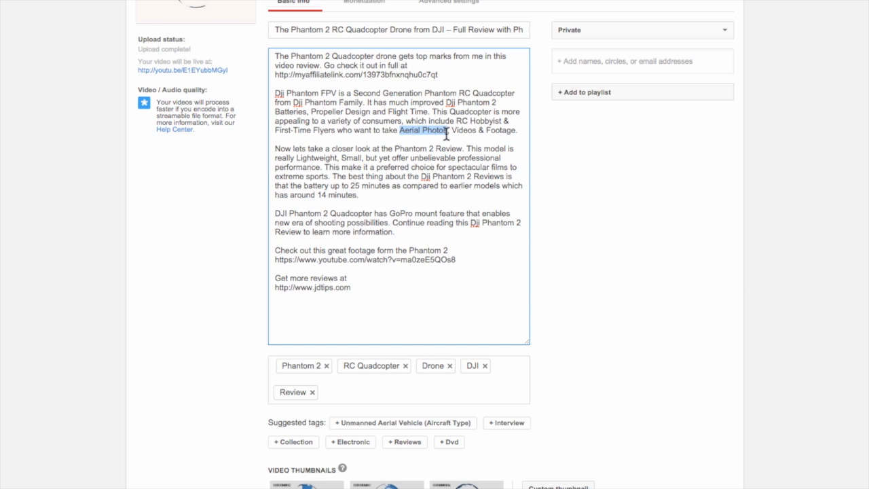
click(368, 393)
key(ctrl+v)
key(Return)
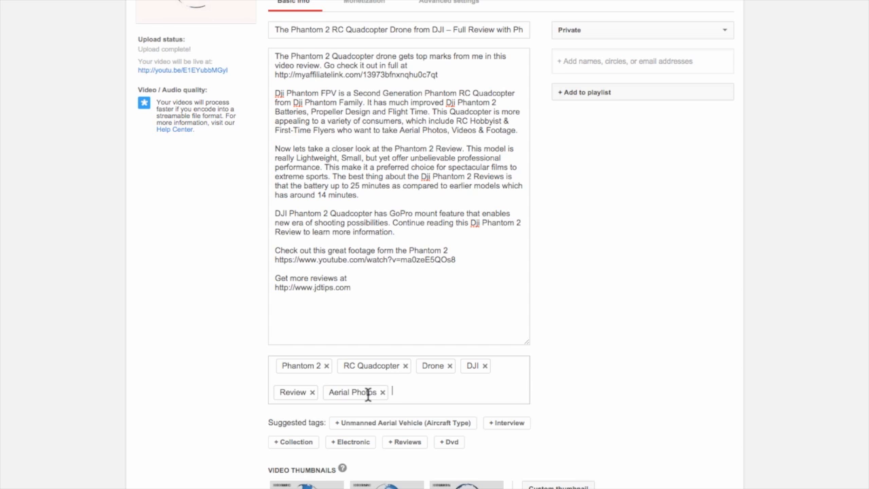
Step: Add 'Aerial Footage' as a tag
click(452, 190)
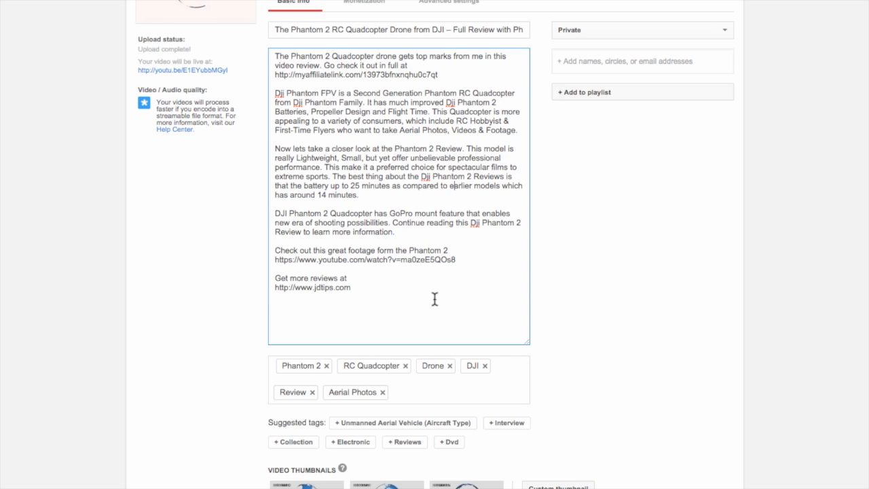
click(430, 393)
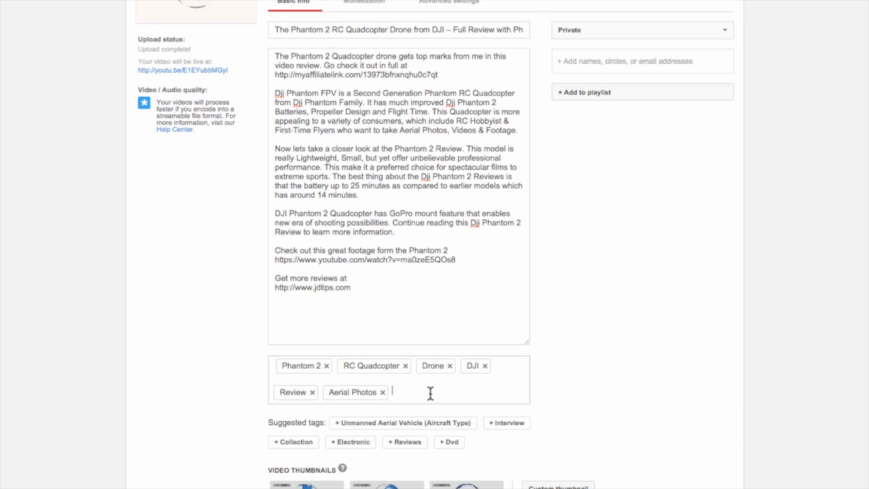
text(Aerial Footage)
click(391, 213)
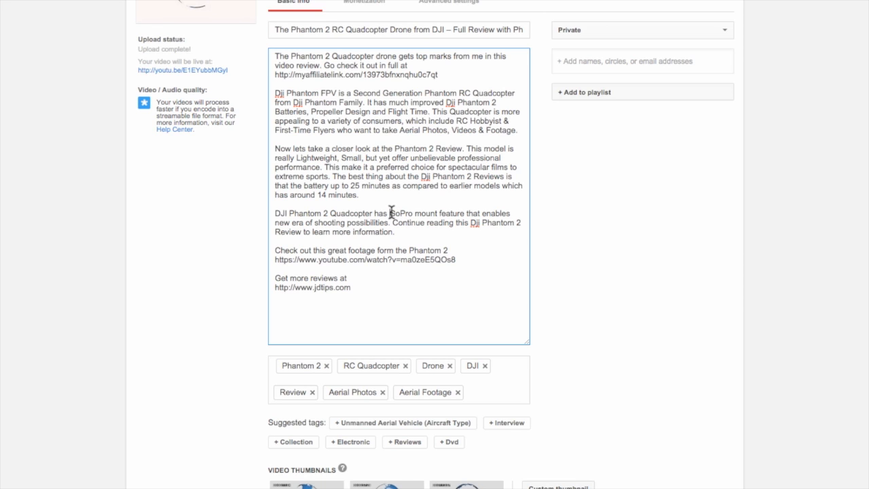
Step: Copy 'GoPro' from the description and add it as a tag
drag(390, 212, 412, 216)
click(485, 393)
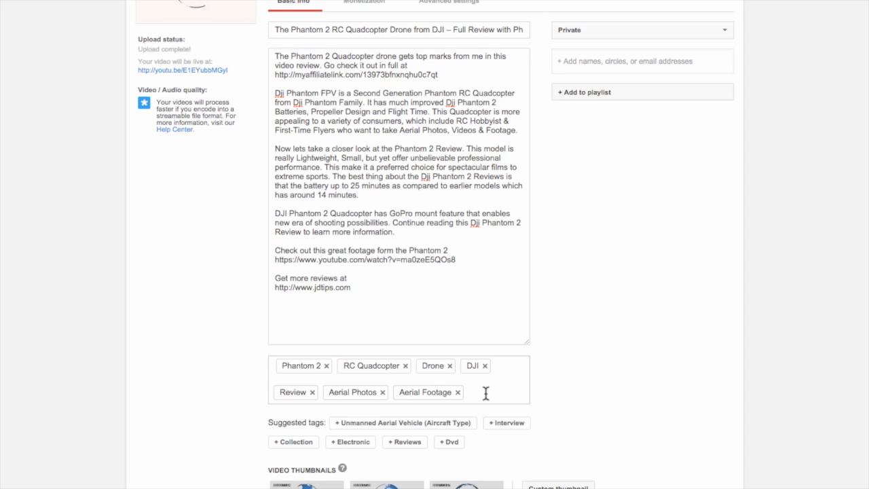
key(ctrl+v)
key(Return)
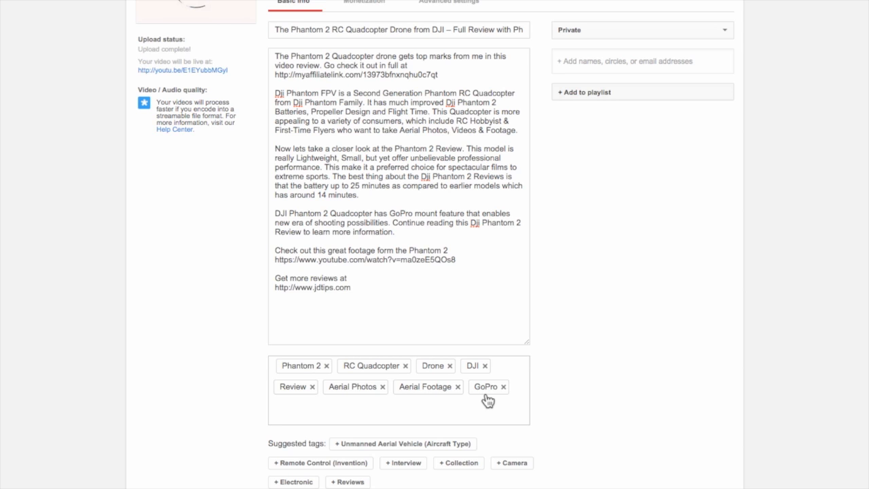
Step: Add the suggested tags Remote Control (Invention), Camera and Unmanned Aerial Vehicle (Aircraft Type)
scroll(242, 411, down, 2)
scroll(271, 407, down, 1)
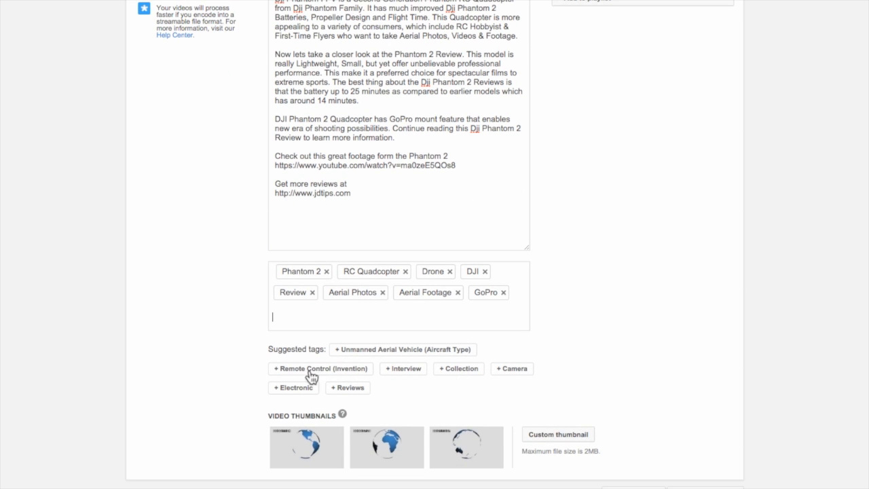
click(343, 374)
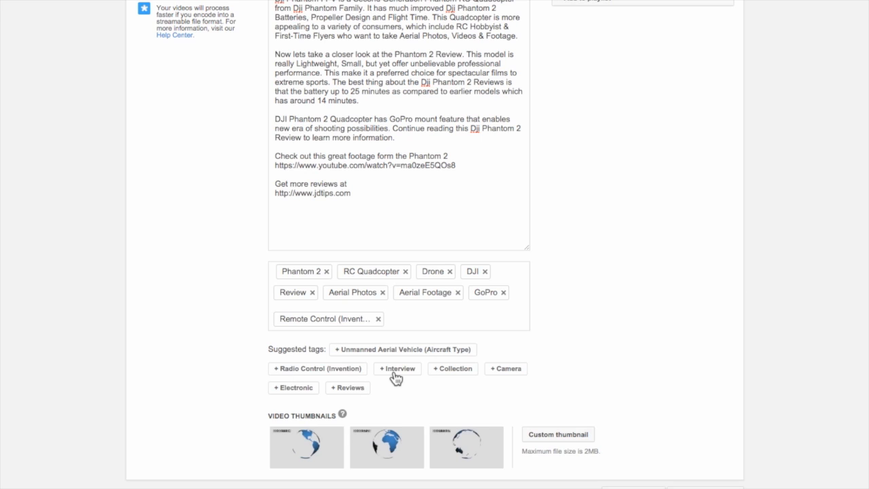
click(513, 373)
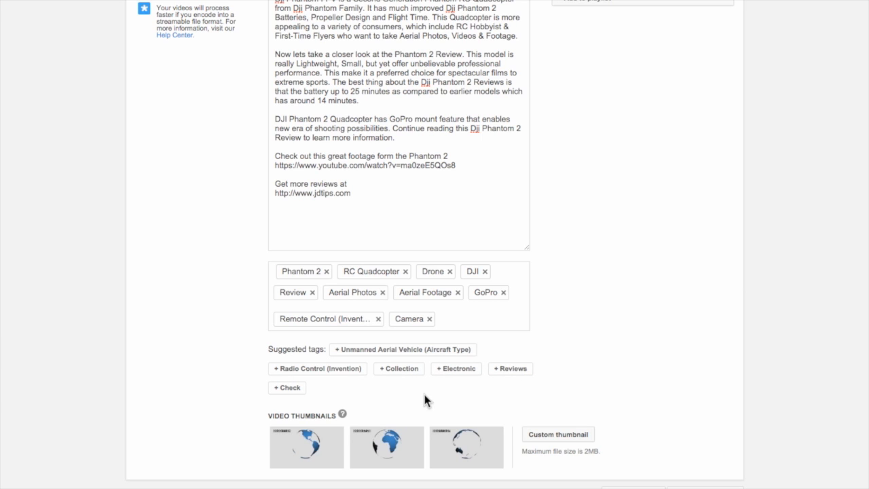
click(379, 355)
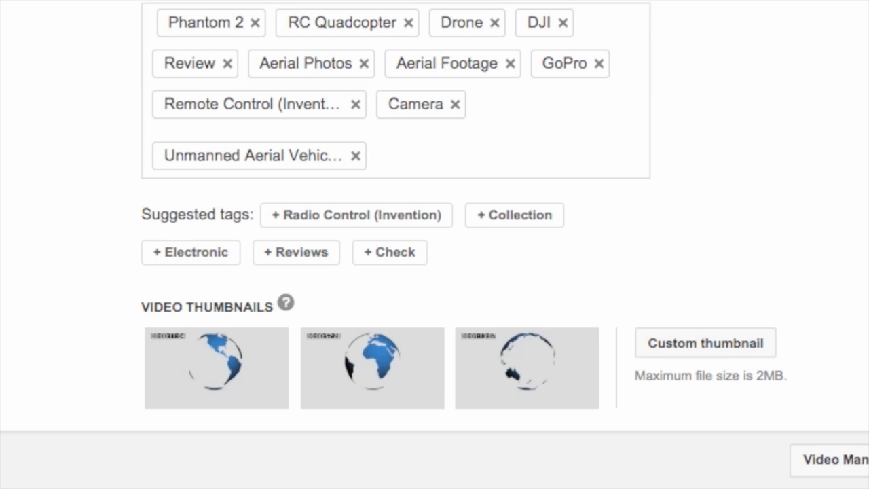
Step: Set the first auto-generated frame as the video thumbnail
mouse_move(230, 384)
mouse_move(263, 370)
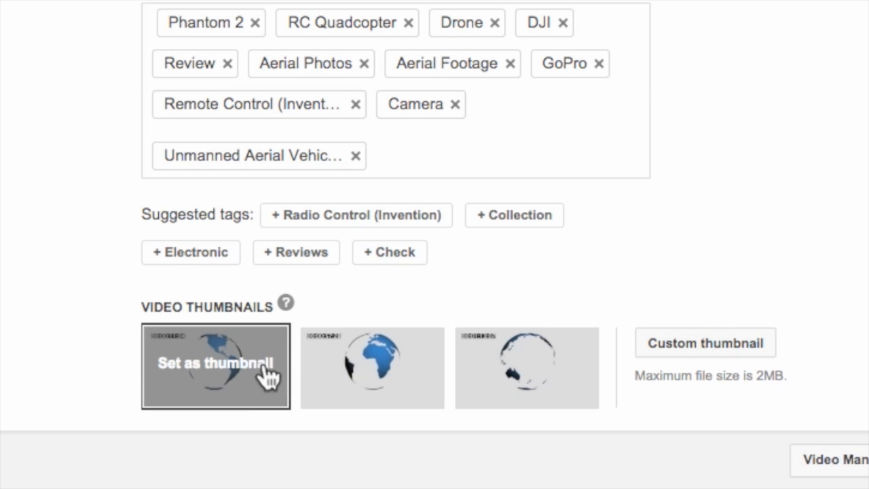
mouse_move(395, 386)
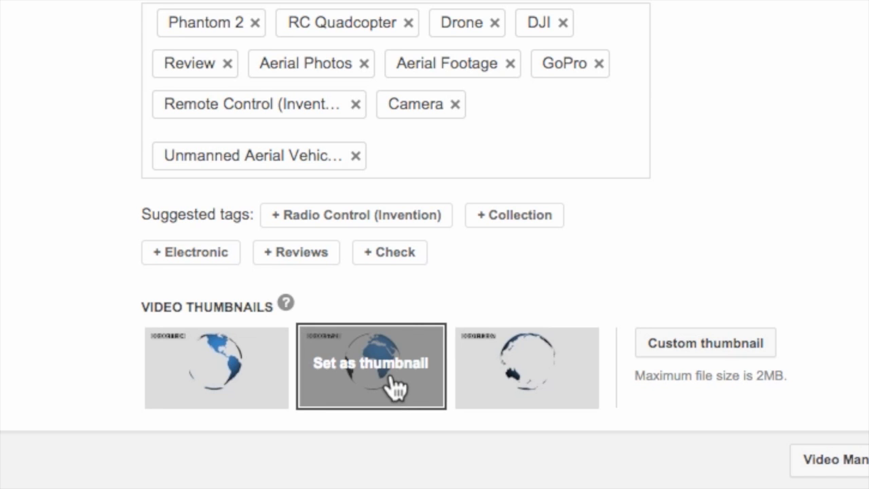
mouse_move(217, 381)
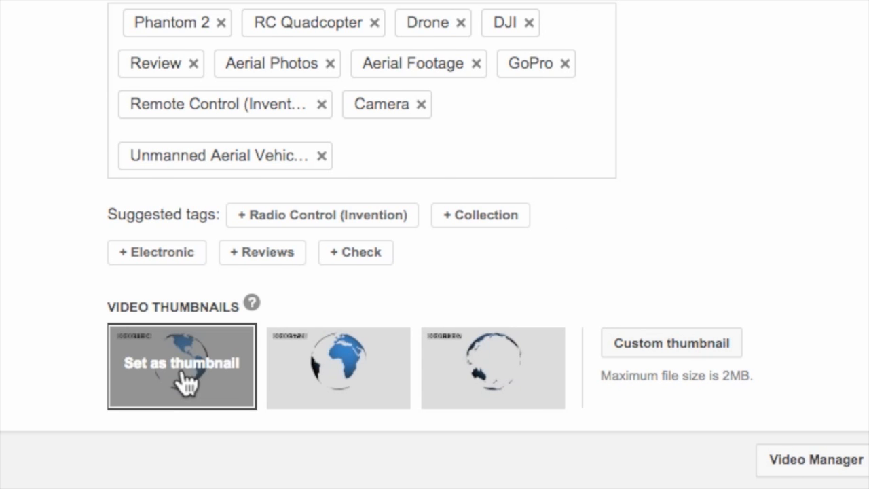
click(184, 383)
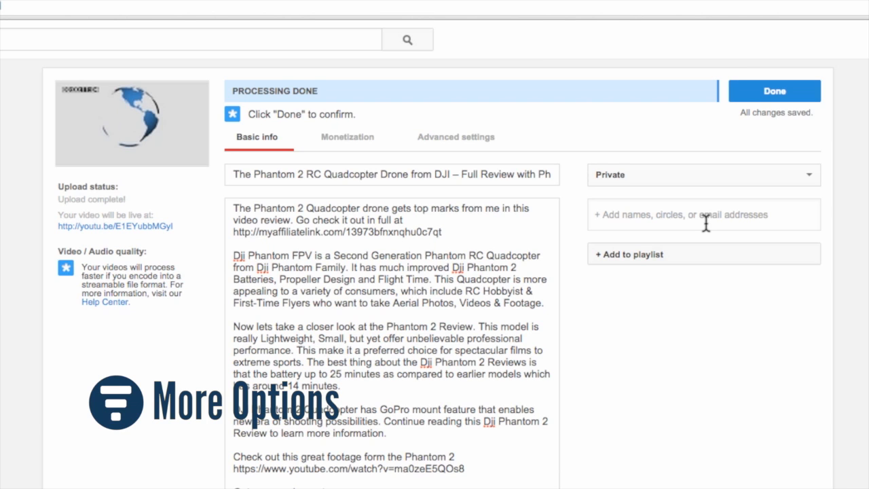
Step: Look through the Monetization and Advanced settings tabs before returning to Basic info
click(347, 138)
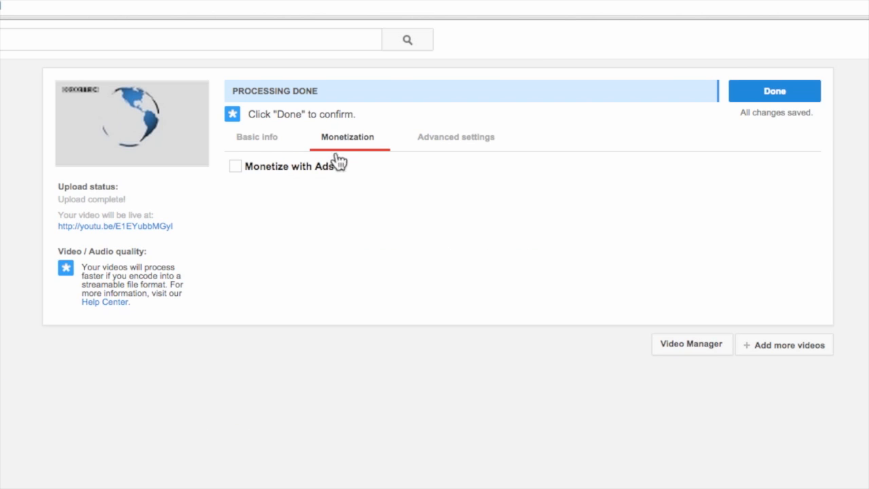
click(481, 146)
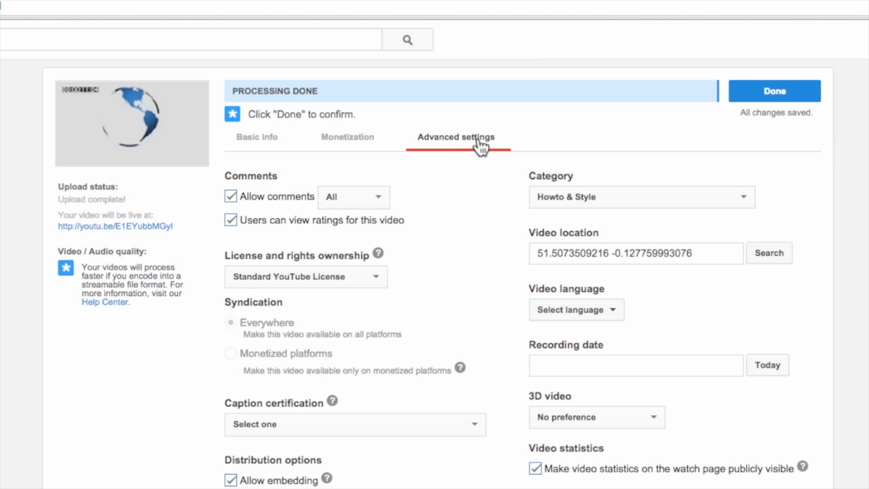
click(271, 150)
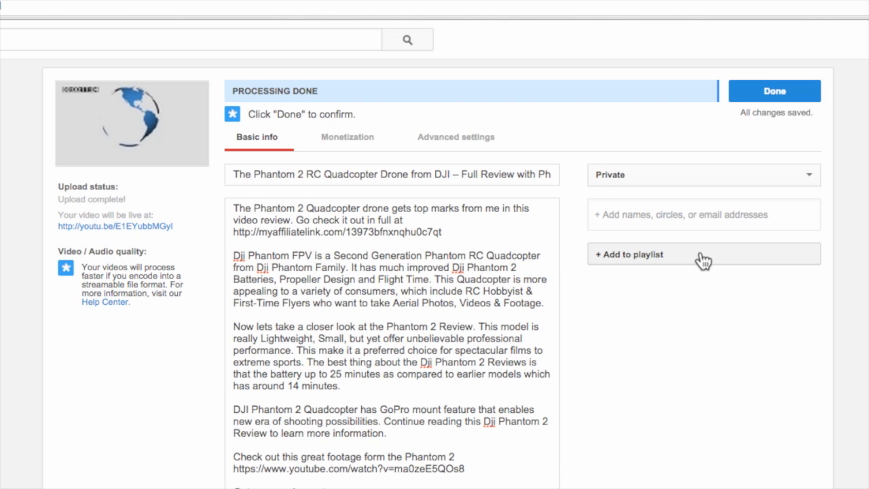
Step: Set the video's visibility to Public, publish it, and open the published video link
click(807, 175)
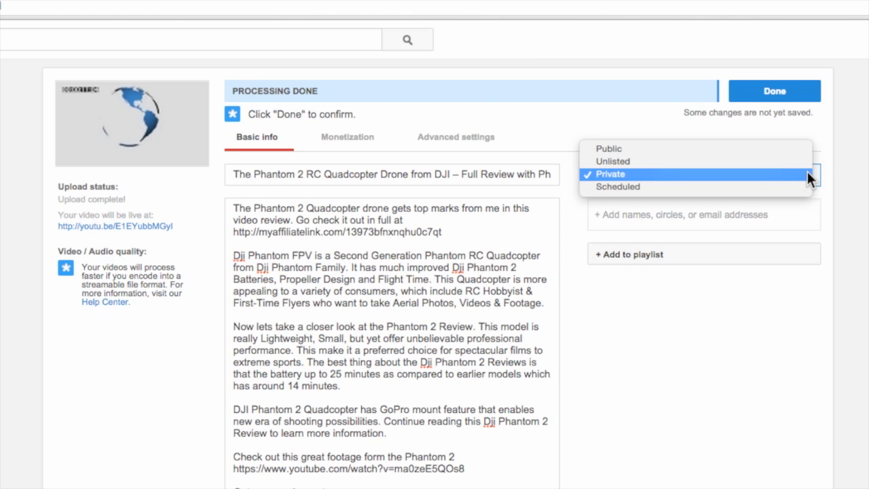
click(776, 151)
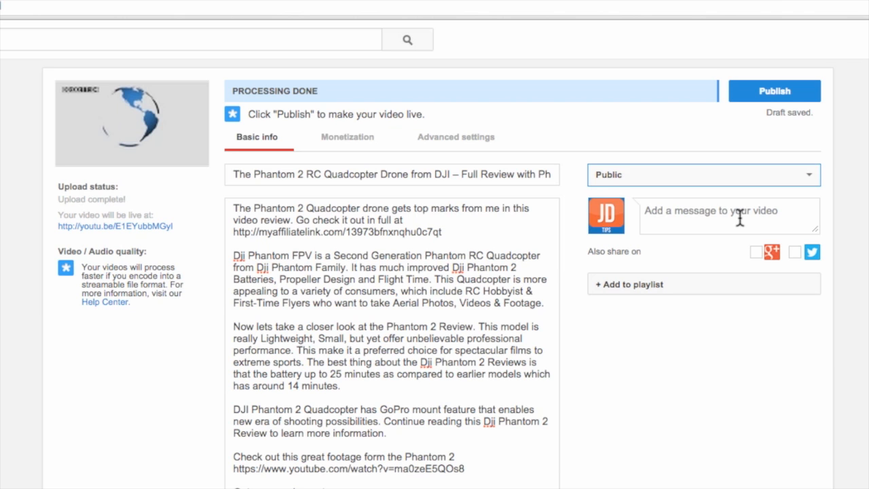
click(781, 96)
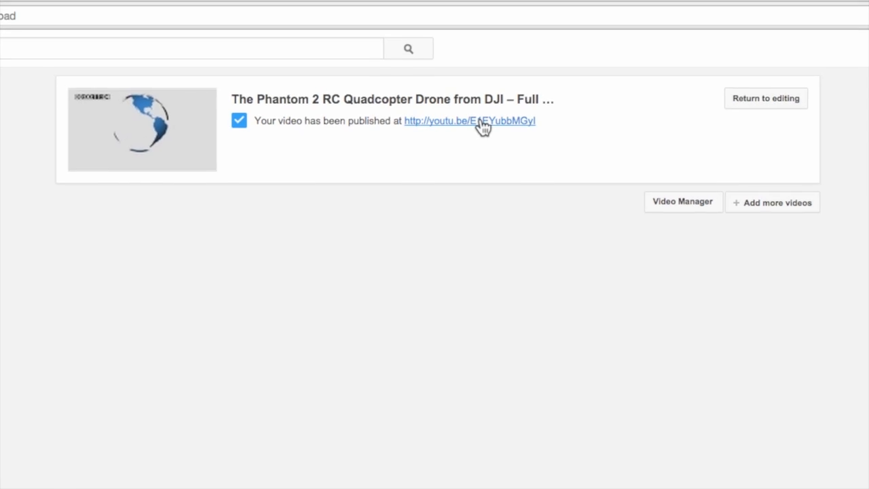
click(481, 122)
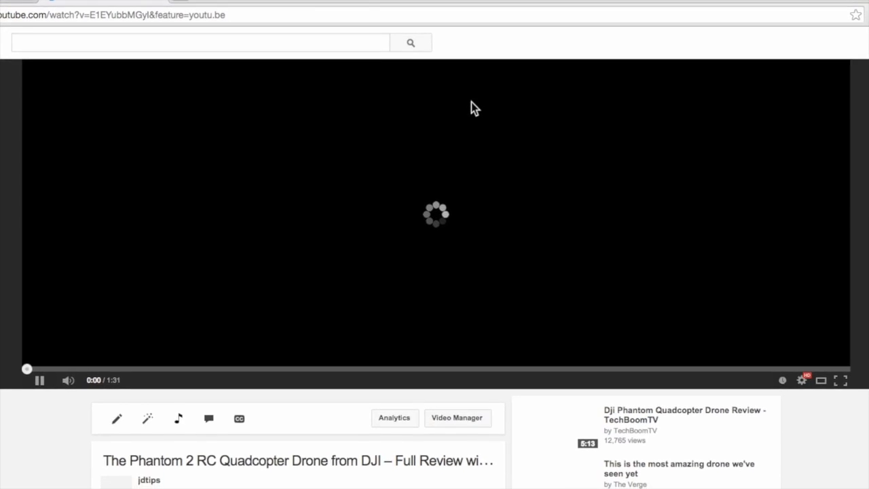